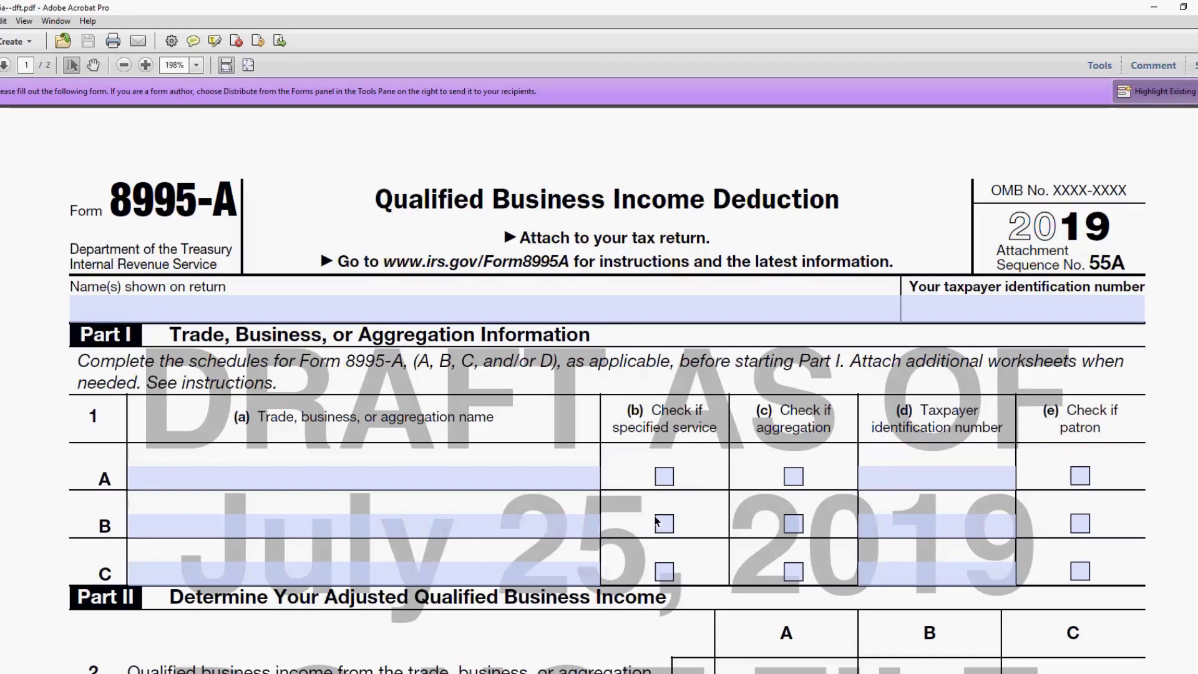
# Step: End the slide show, minimize the Tax Law Update 2019 presentation and switch to SimpleTAX 1040 2019
pyautogui.scroll(-3, 705, 466)
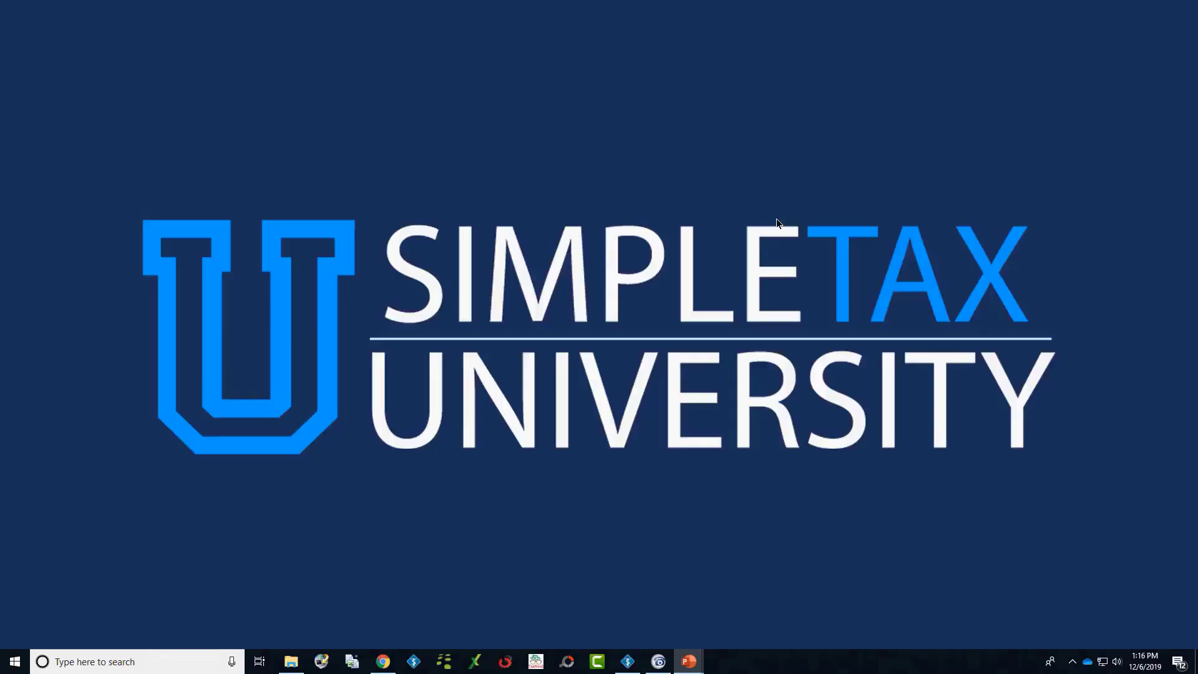
pyautogui.click(776, 220)
pyautogui.click(777, 223)
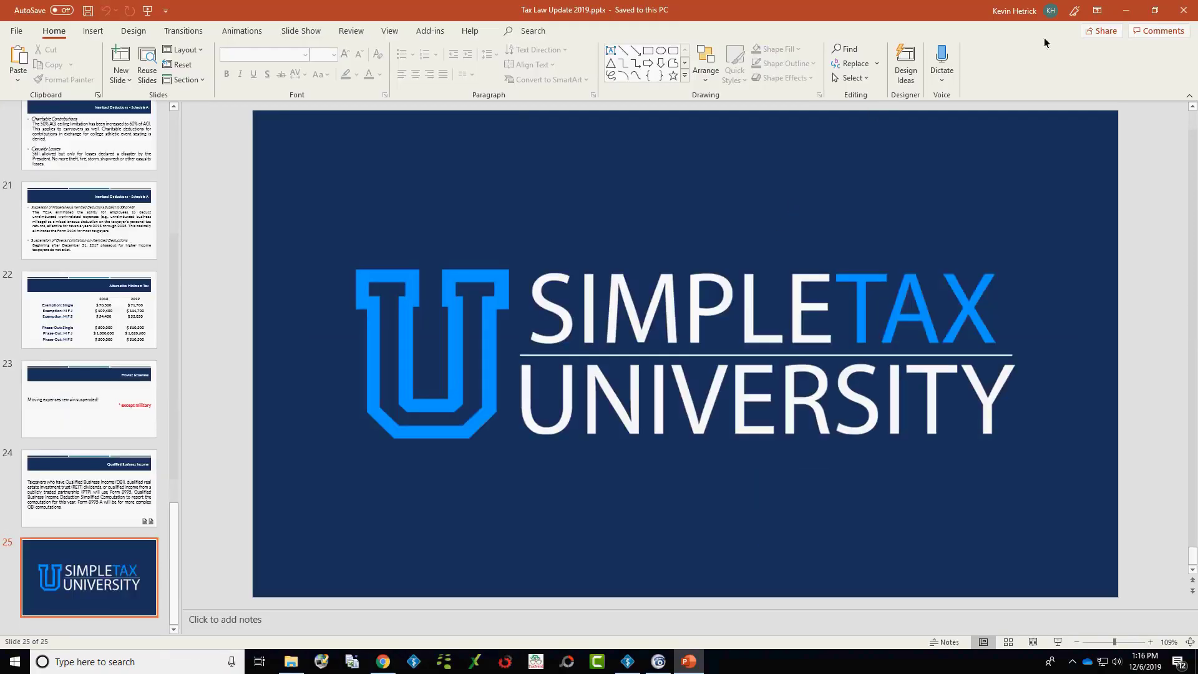
pyautogui.click(1124, 14)
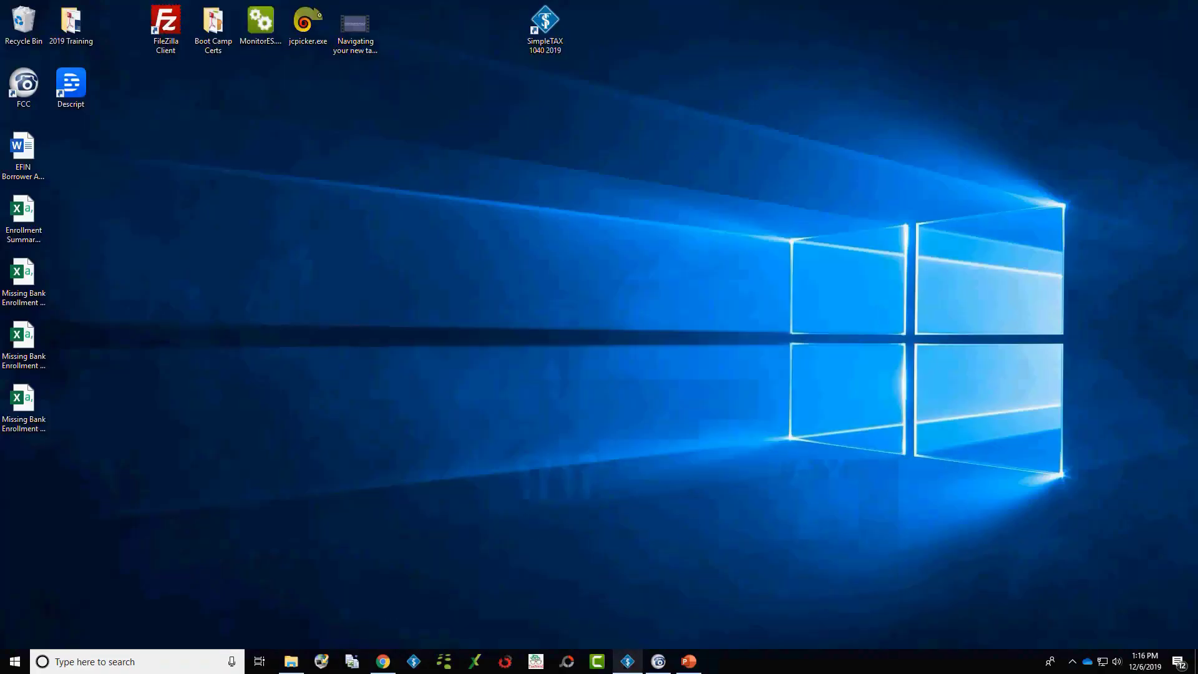
pyautogui.click(649, 649)
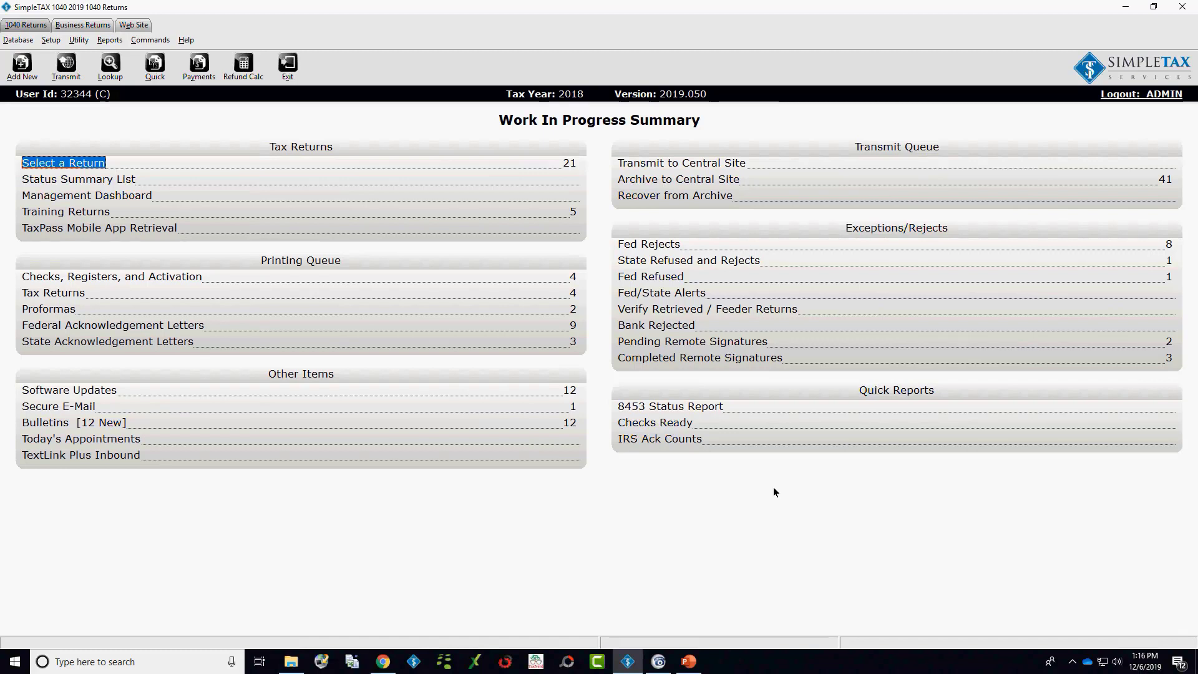
# Step: Start a refund calculation for a single taxpayer and set the filing status to Head of Household
pyautogui.click(243, 63)
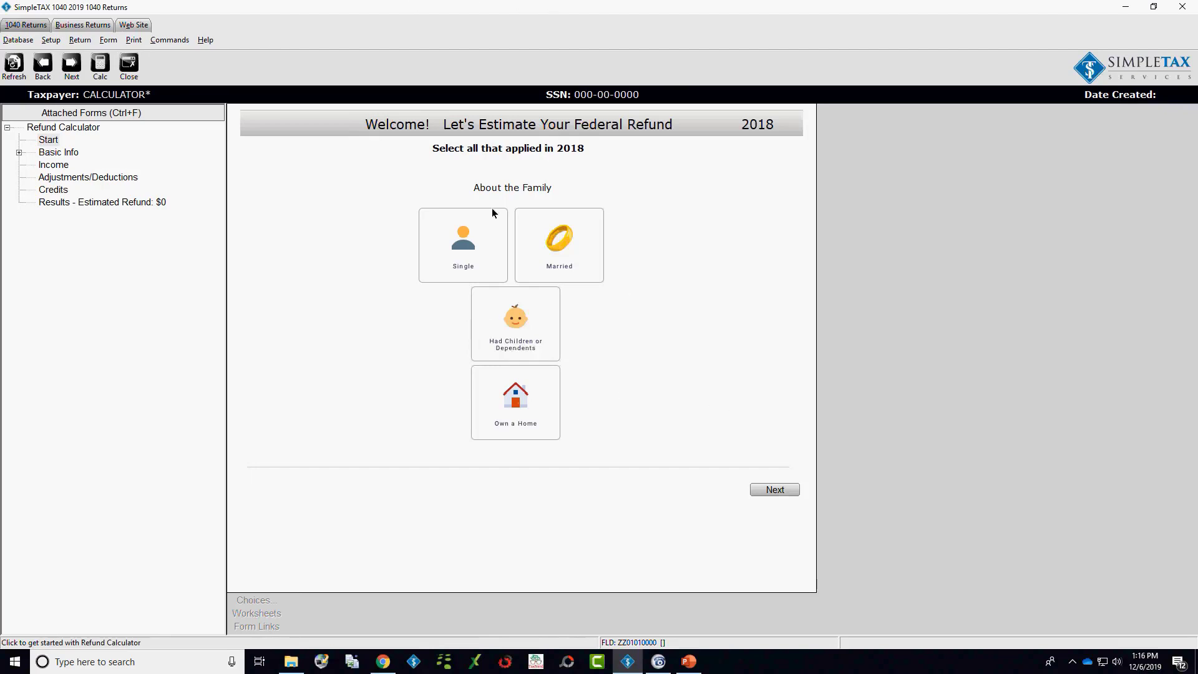
pyautogui.click(488, 275)
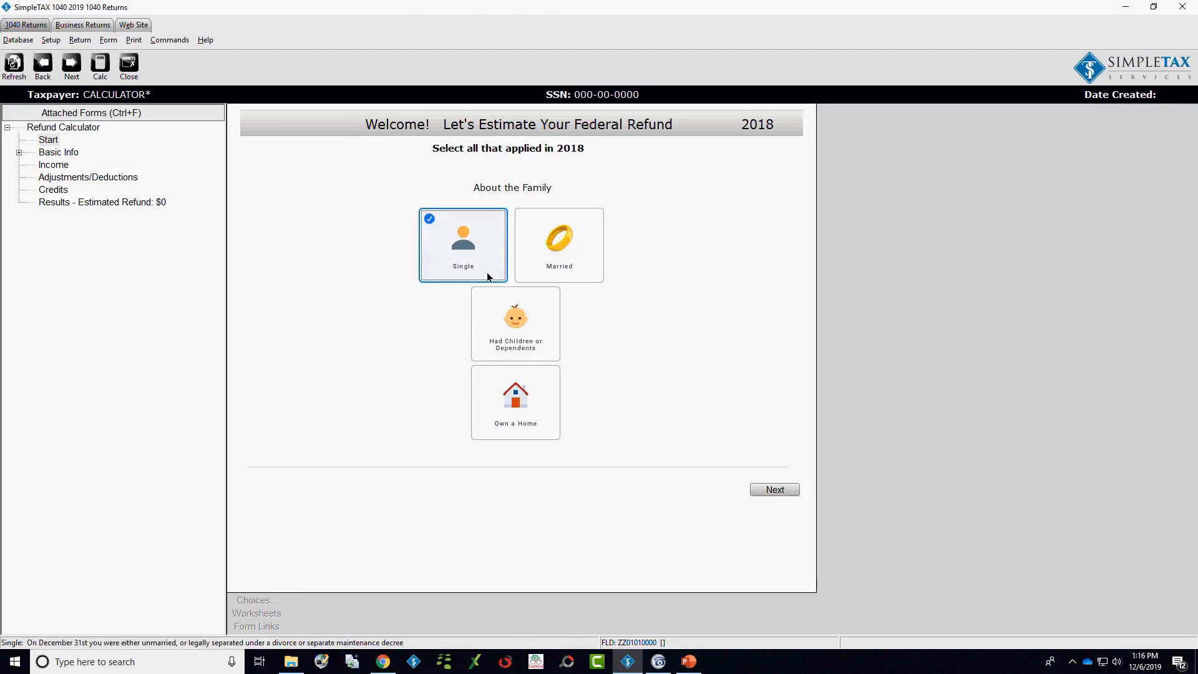
pyautogui.click(774, 489)
pyautogui.click(273, 214)
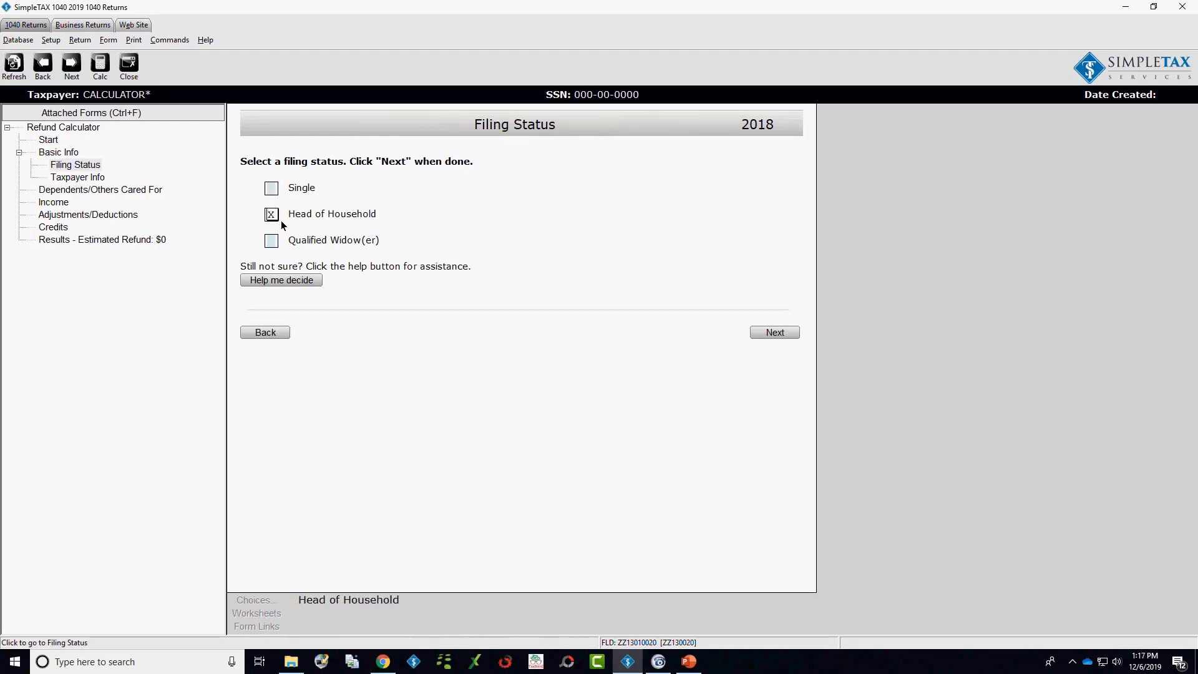
# Step: Enter the taxpayer's date of birth in the taxpayer information and continue to the dependents section
pyautogui.click(780, 333)
pyautogui.write('01/01/1984')
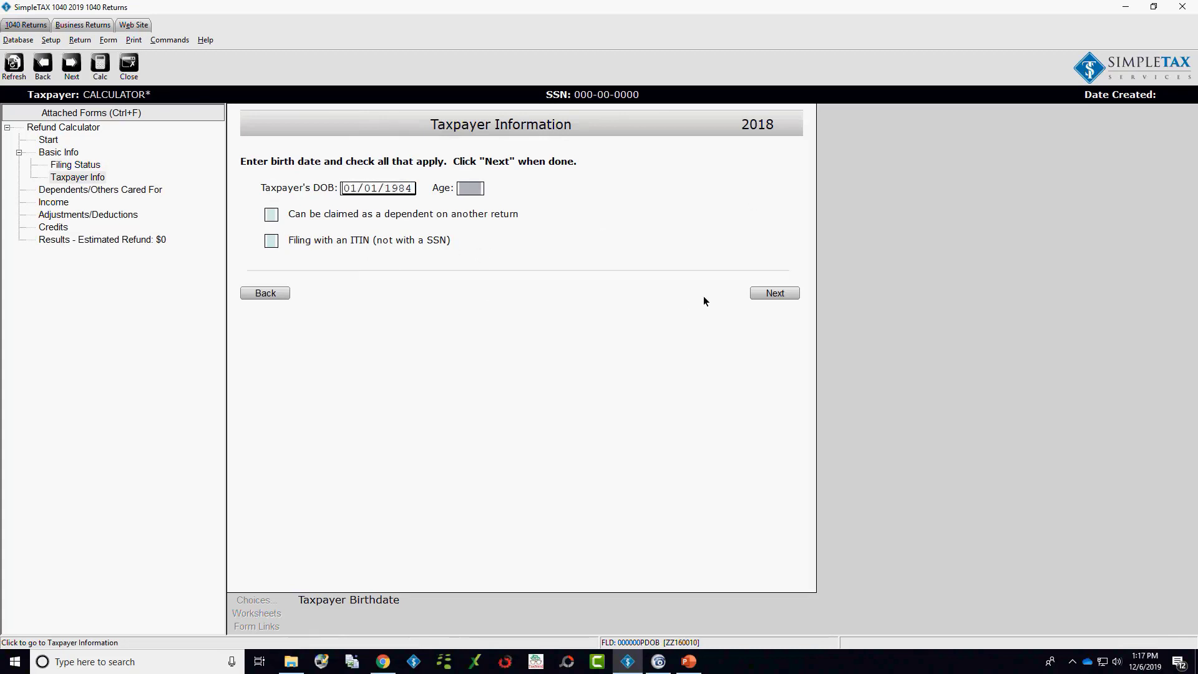
pyautogui.click(769, 297)
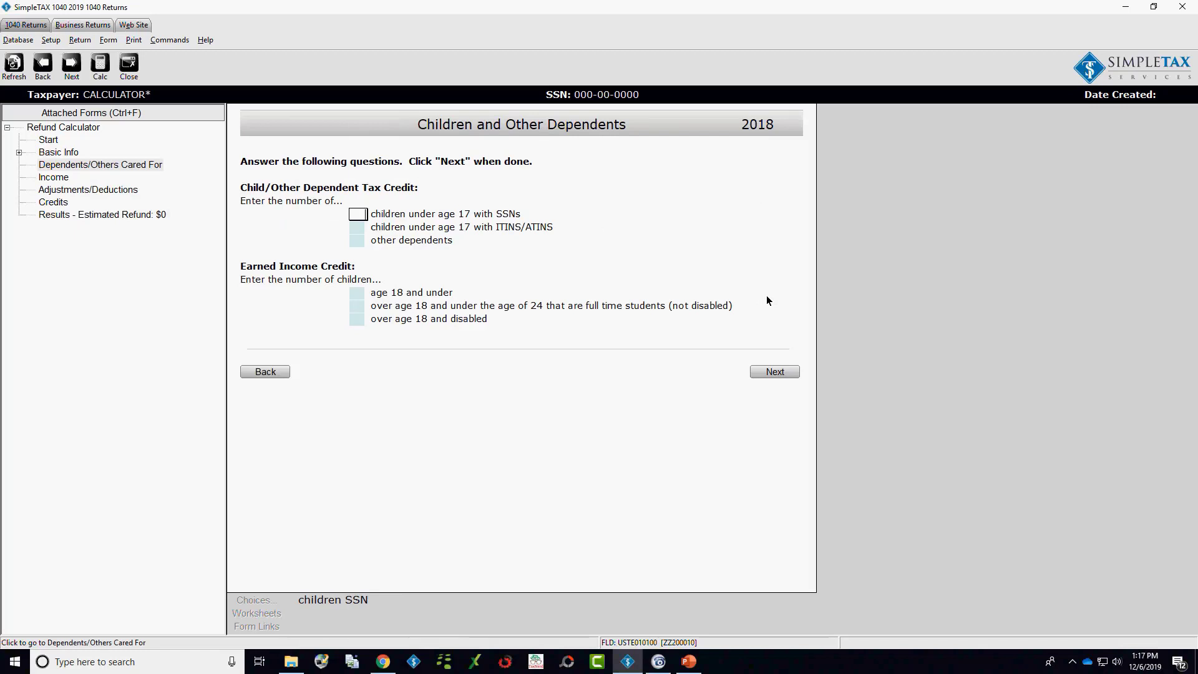
# Step: Enter 3 children under age 17 with SSNs and 3 Earned Income Credit children age 18 and under, and continue to income
pyautogui.write('3')
pyautogui.click(356, 295)
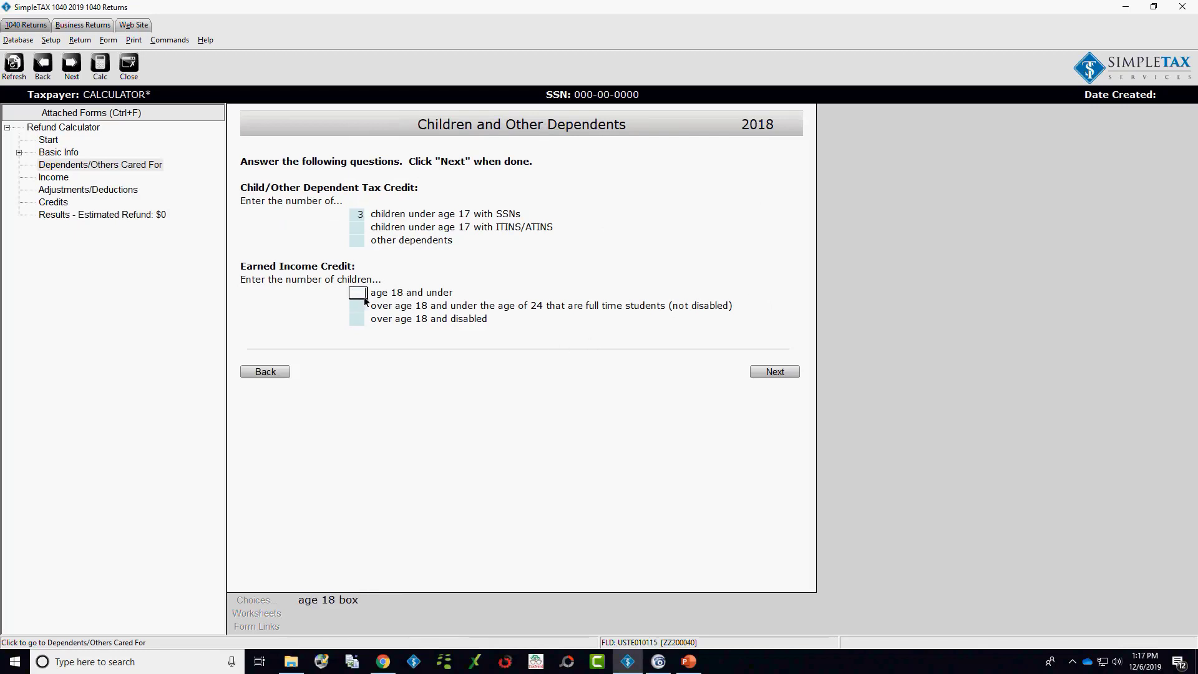
pyautogui.write('3')
pyautogui.click(772, 371)
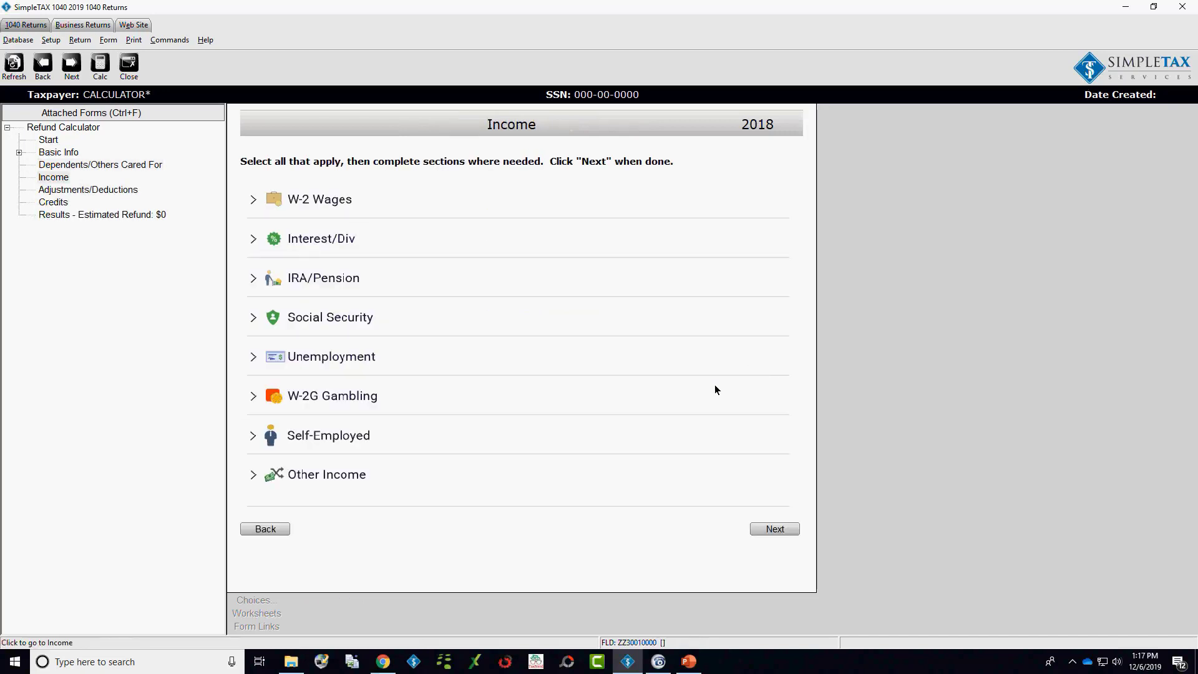
# Step: Enter W-2 wages of 27,100 and federal withholdings of 1,689 for the taxpayer, and continue to adjustments and deductions
pyautogui.click(253, 243)
pyautogui.click(253, 277)
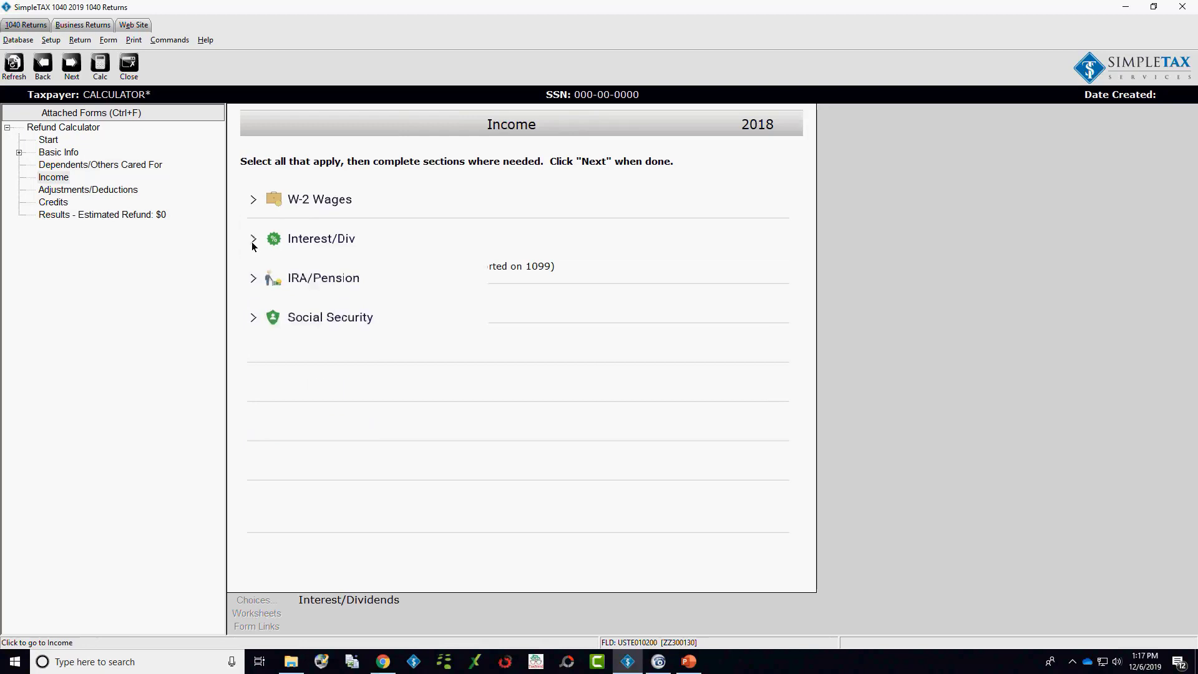
pyautogui.click(254, 274)
pyautogui.click(252, 205)
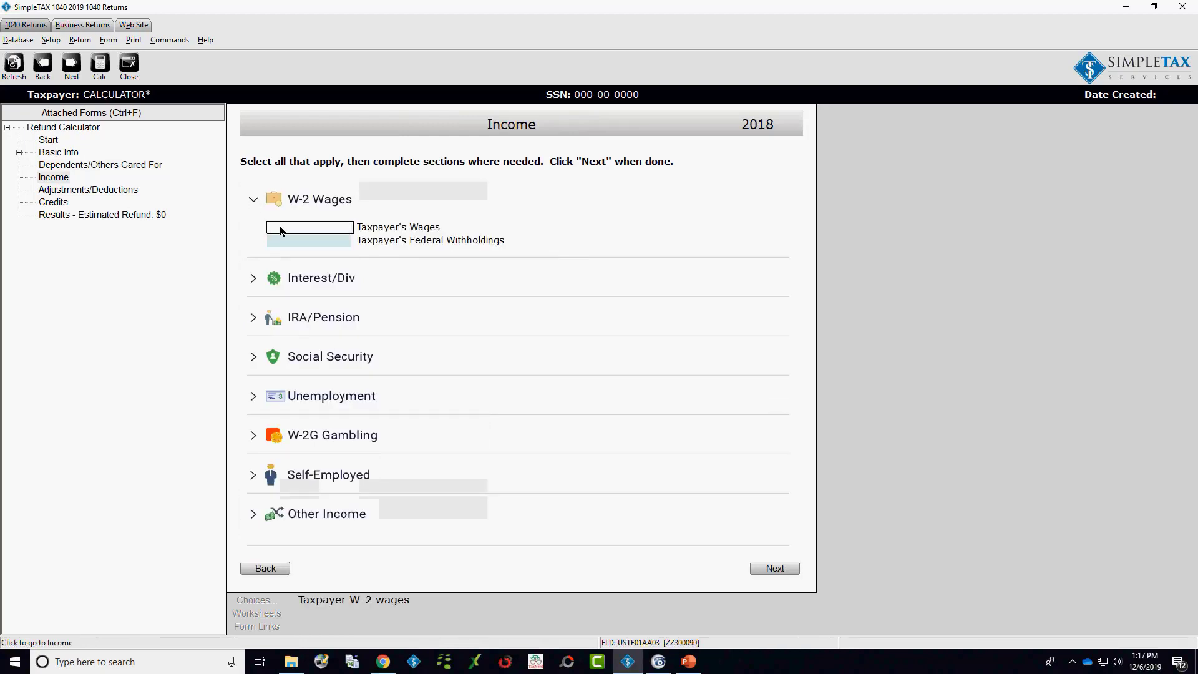
pyautogui.write('27100')
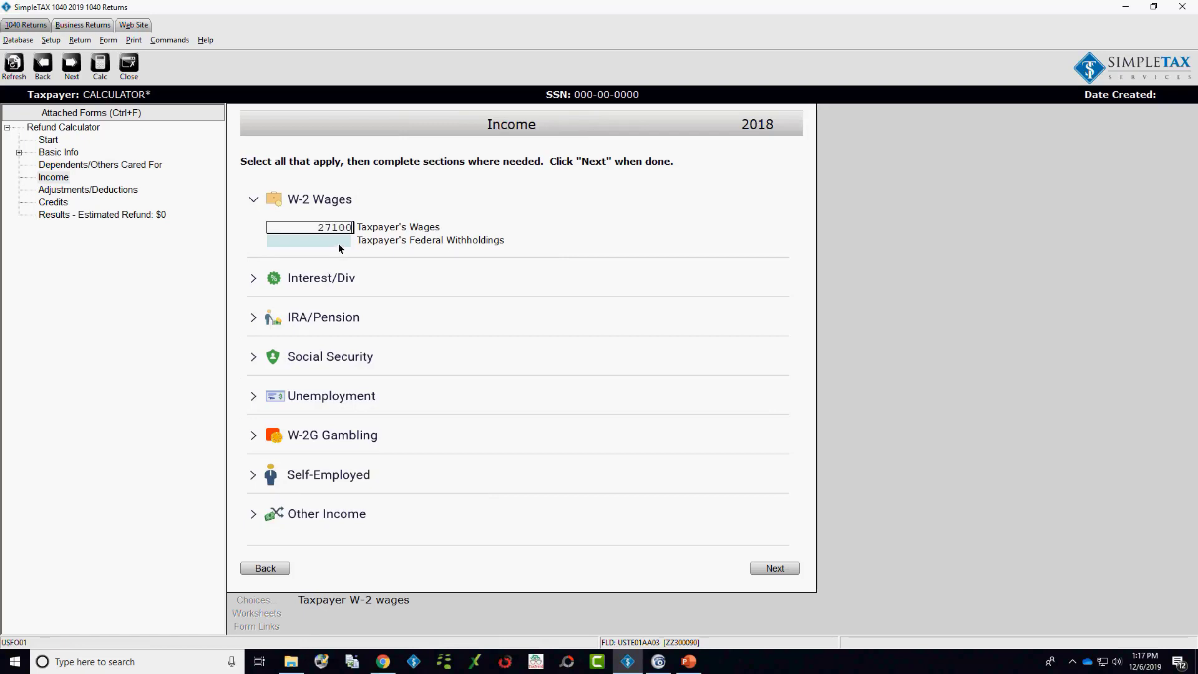
pyautogui.click(339, 240)
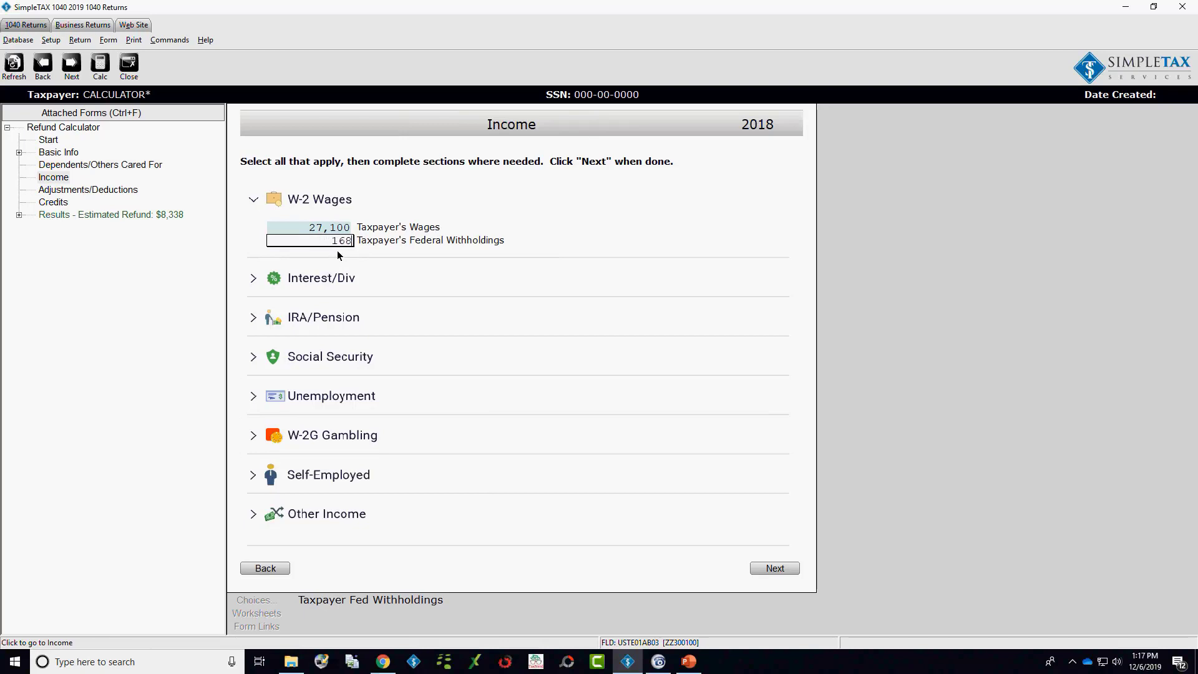
pyautogui.click(774, 568)
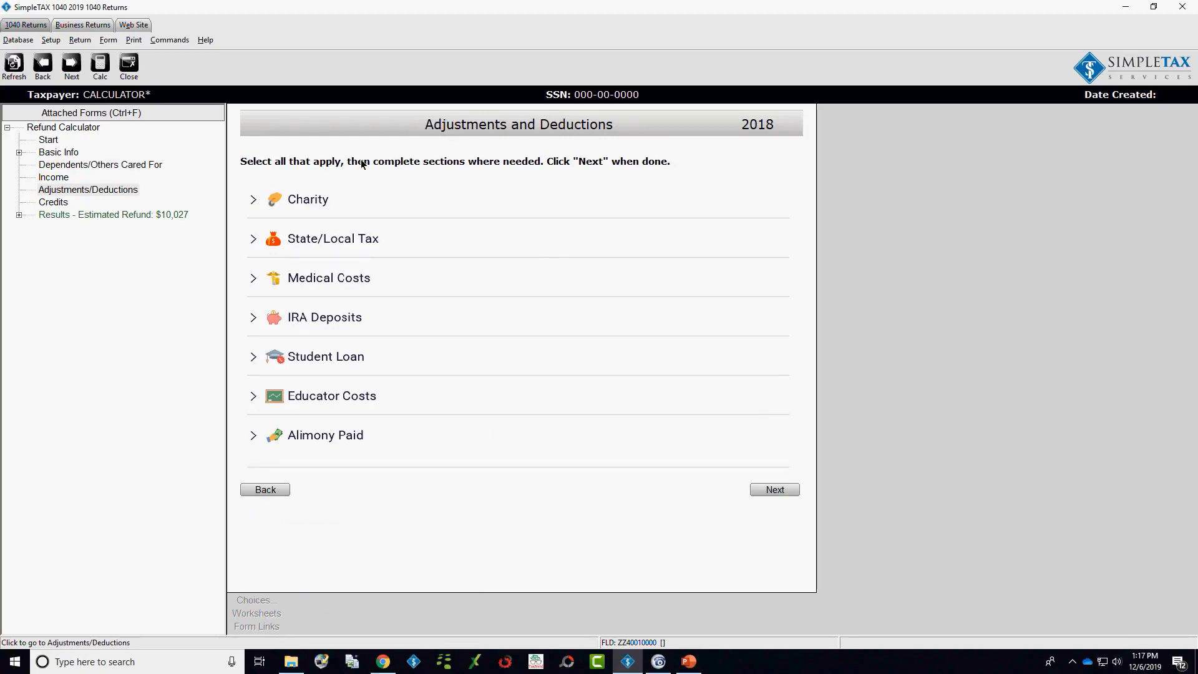
# Step: Leave adjustments blank, enter 2,500 in day-care expenses for 3 children under age 13, and continue to the results
pyautogui.click(780, 493)
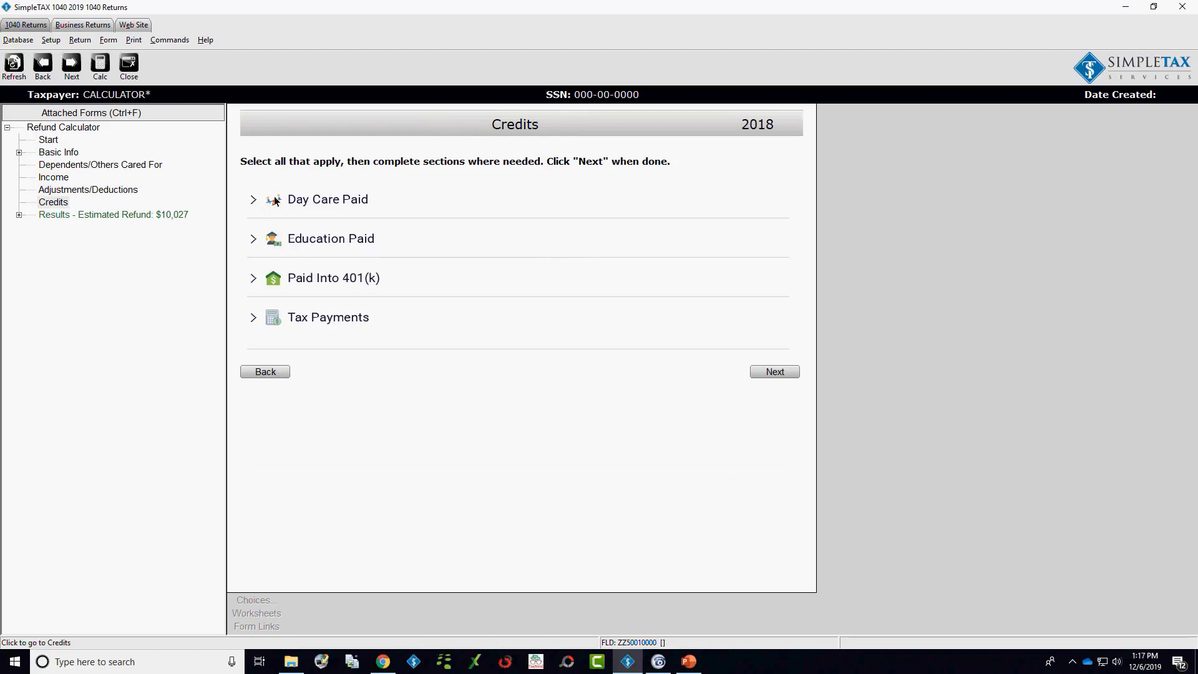
pyautogui.click(307, 201)
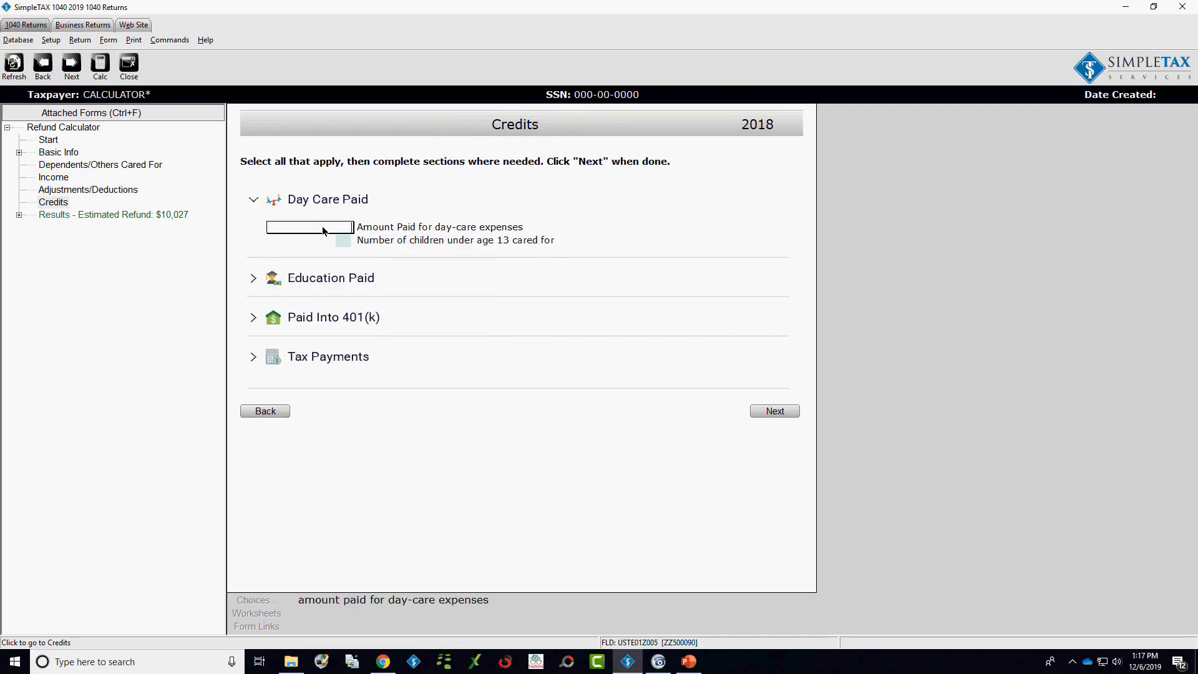
pyautogui.press('Tab')
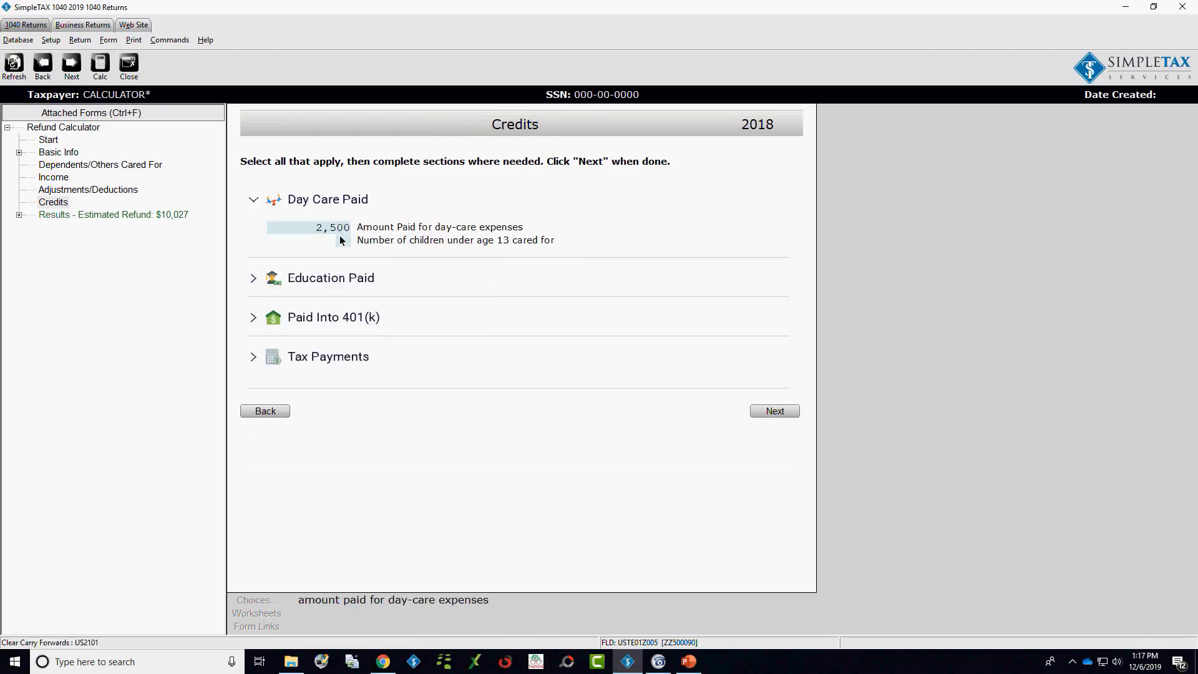
pyautogui.write('3')
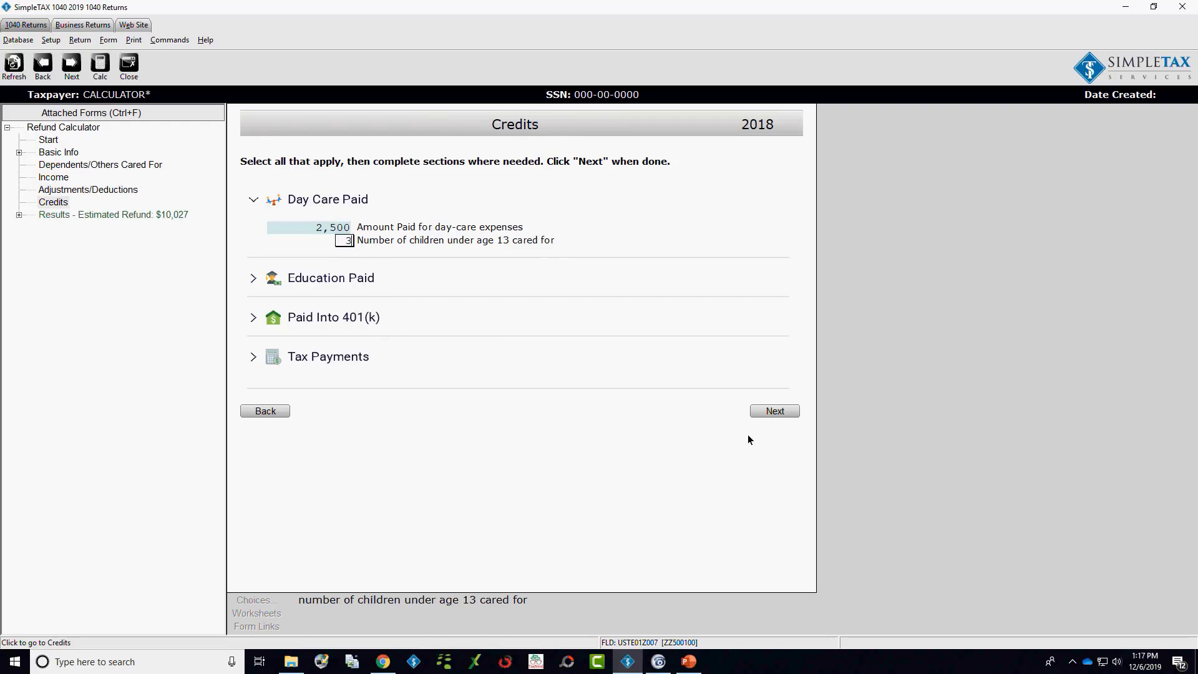
pyautogui.click(775, 410)
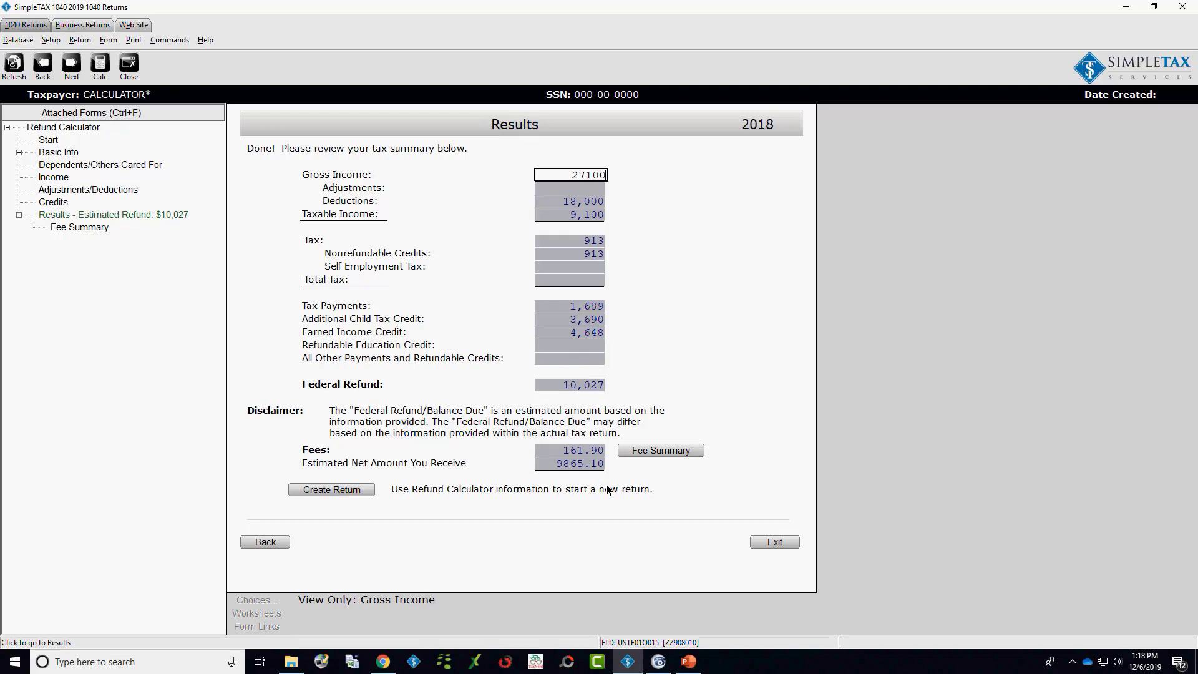
# Step: Set the preparation fee to 350.00 in the refund estimate's fee summary and return to the results
pyautogui.click(666, 451)
pyautogui.click(566, 241)
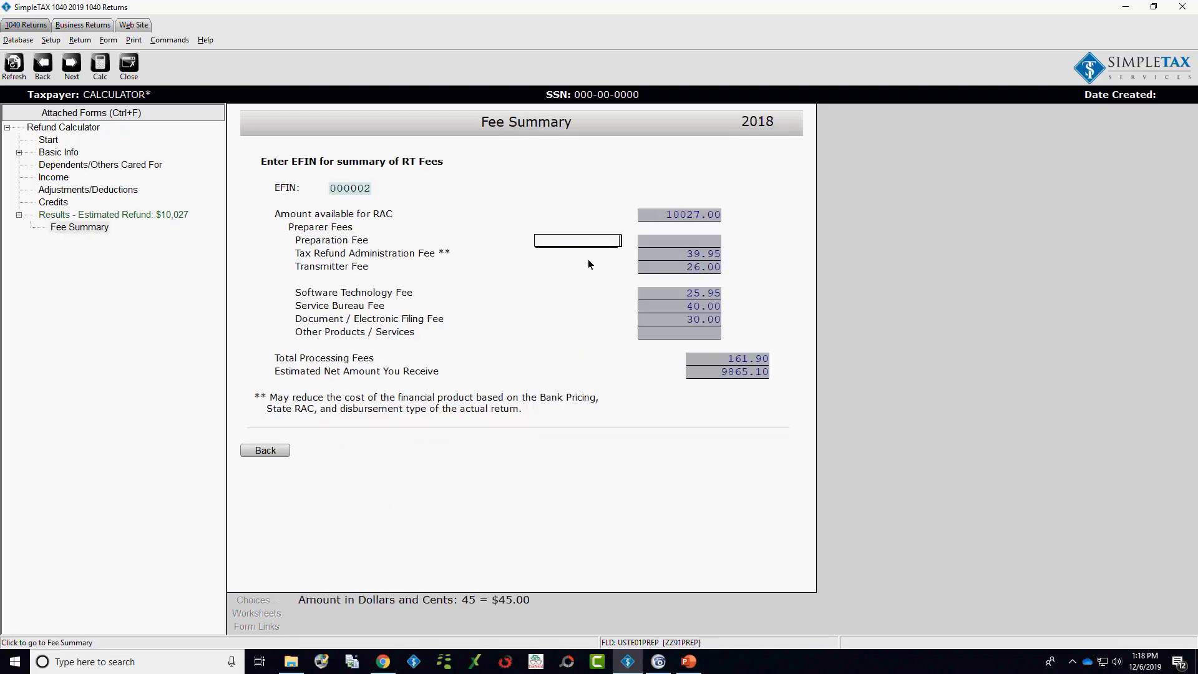
pyautogui.write('350')
pyautogui.press('Tab')
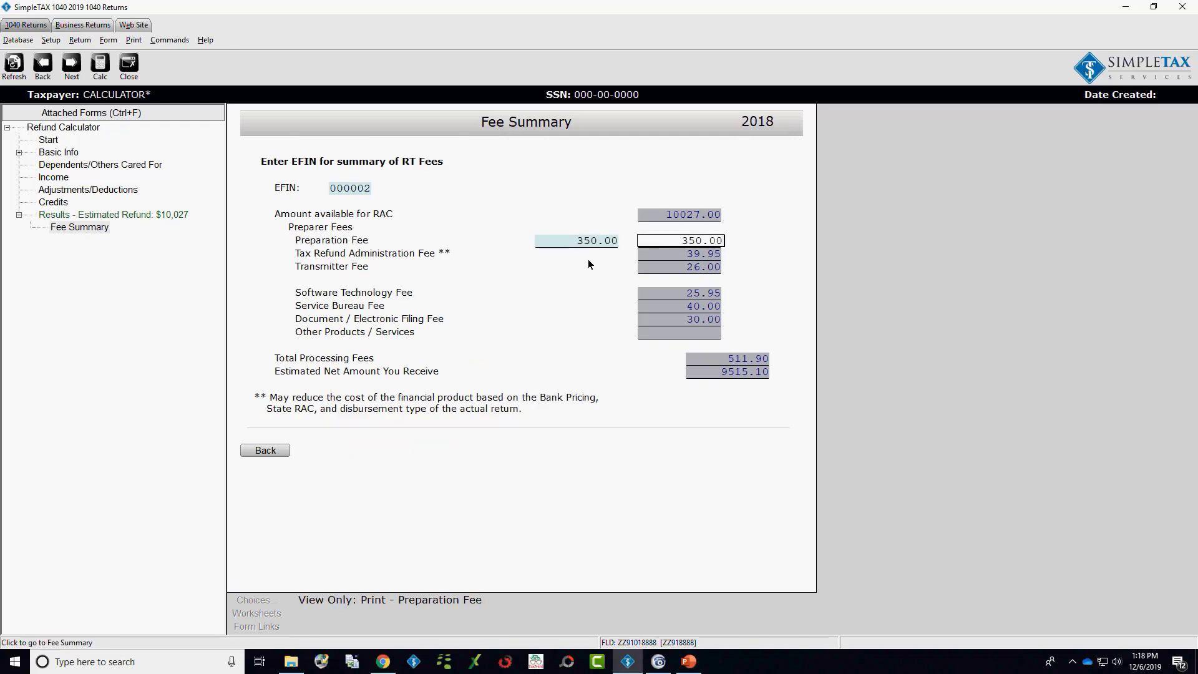
pyautogui.click(271, 452)
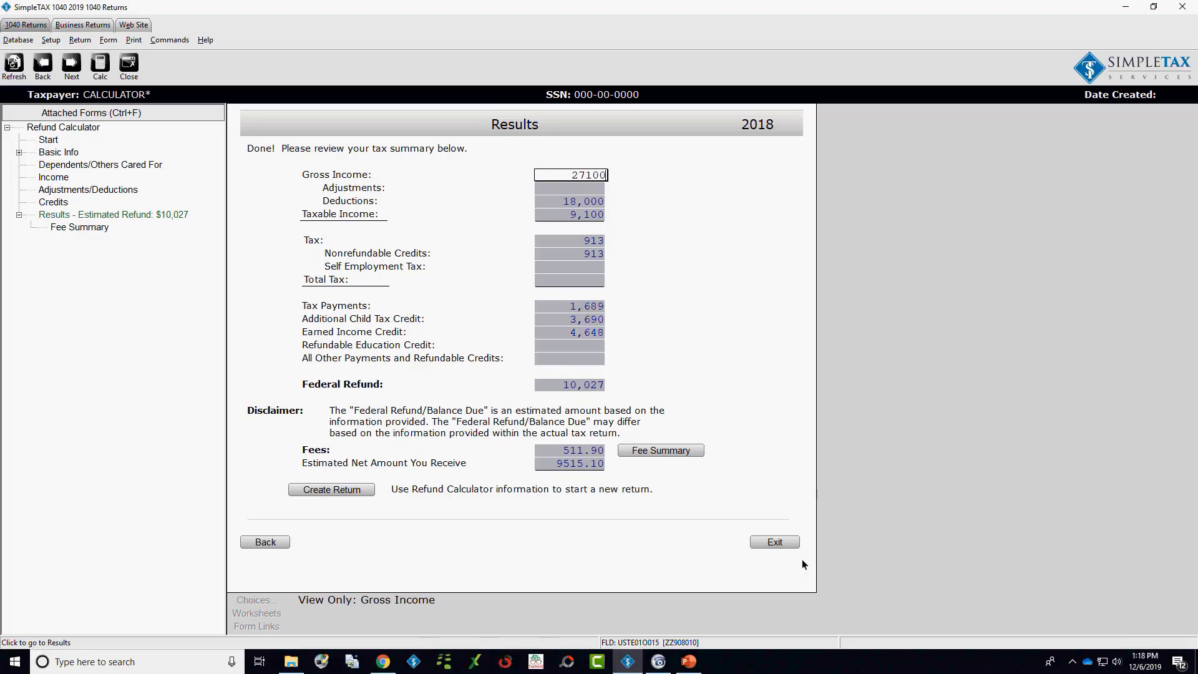
# Step: Exit the Refund Calculator without keeping the entered information and return to the Work In Progress Summary
pyautogui.click(776, 541)
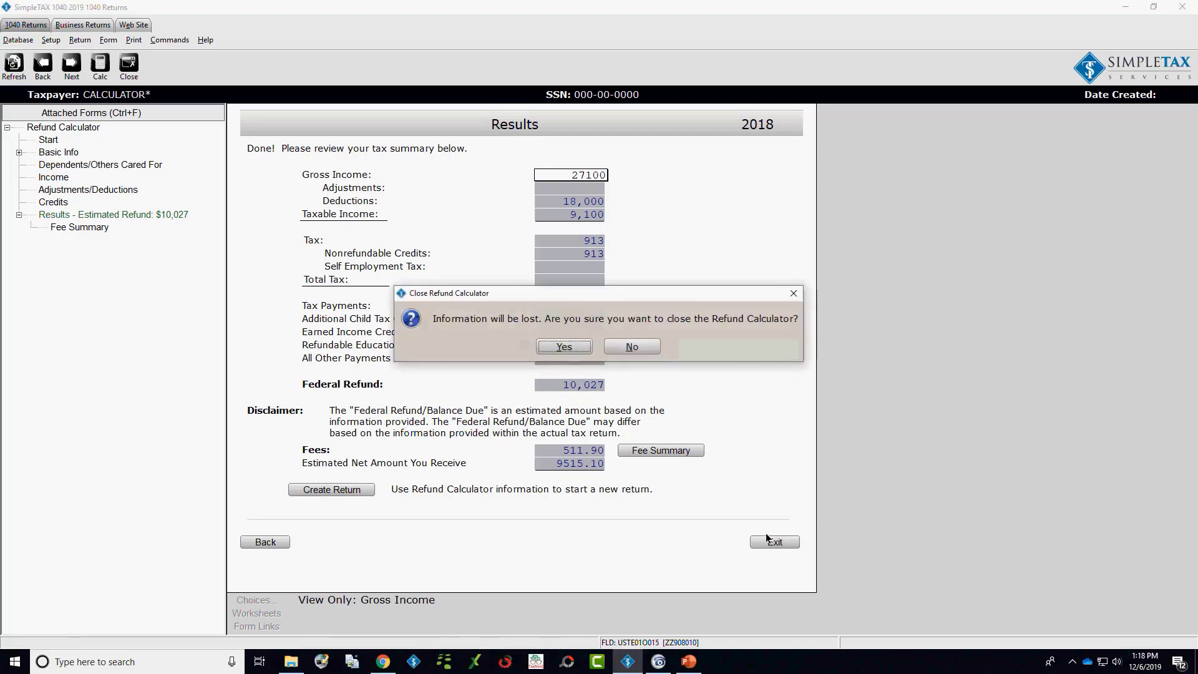
pyautogui.click(552, 351)
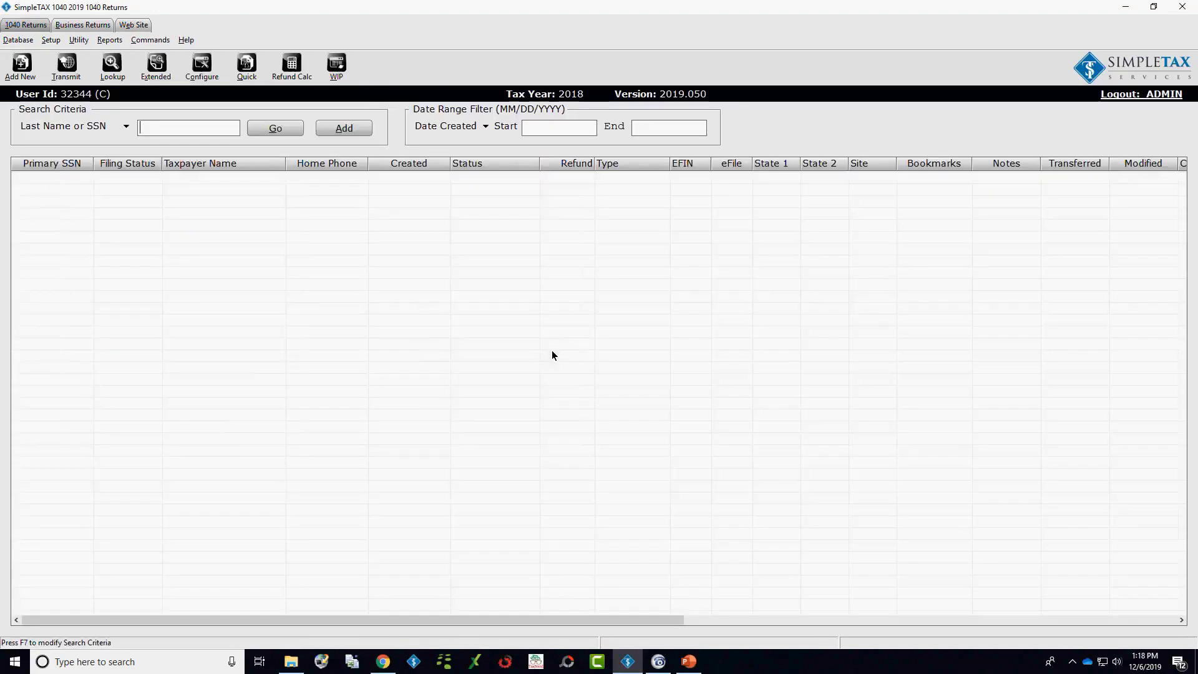
pyautogui.click(336, 66)
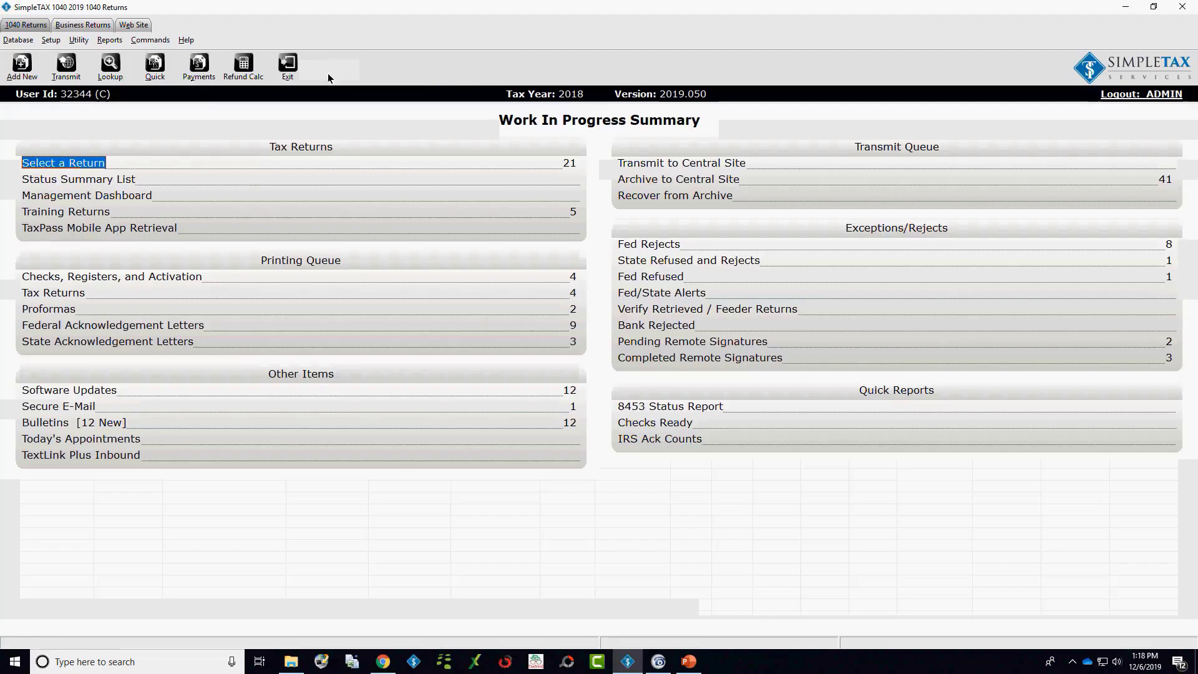
# Step: View the TaxPass Mobile App Retrieval client list with its document download option, close it and return to the Work In Progress Summary
pyautogui.click(111, 228)
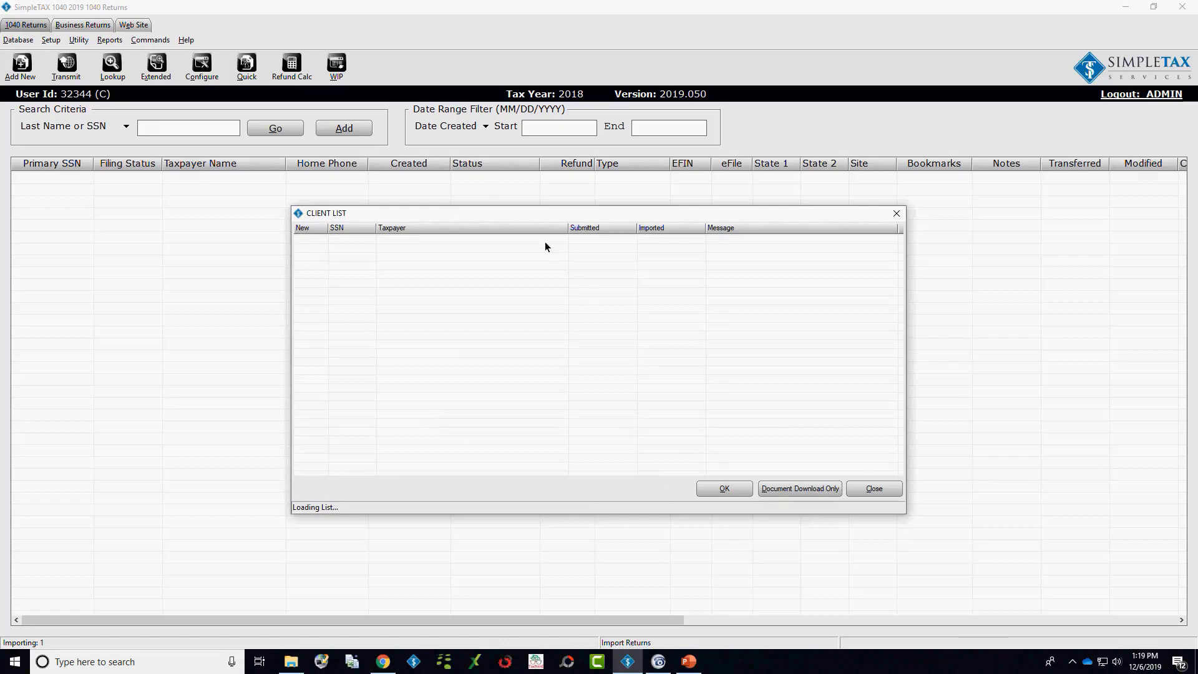
pyautogui.click(785, 489)
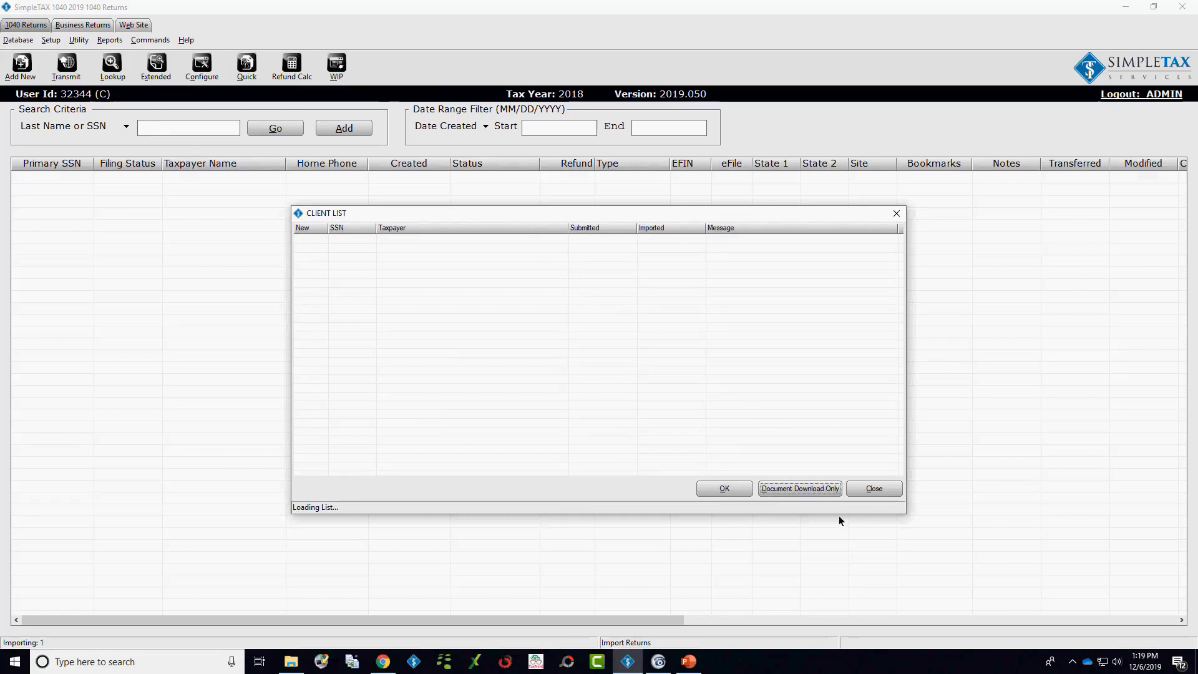
pyautogui.click(874, 489)
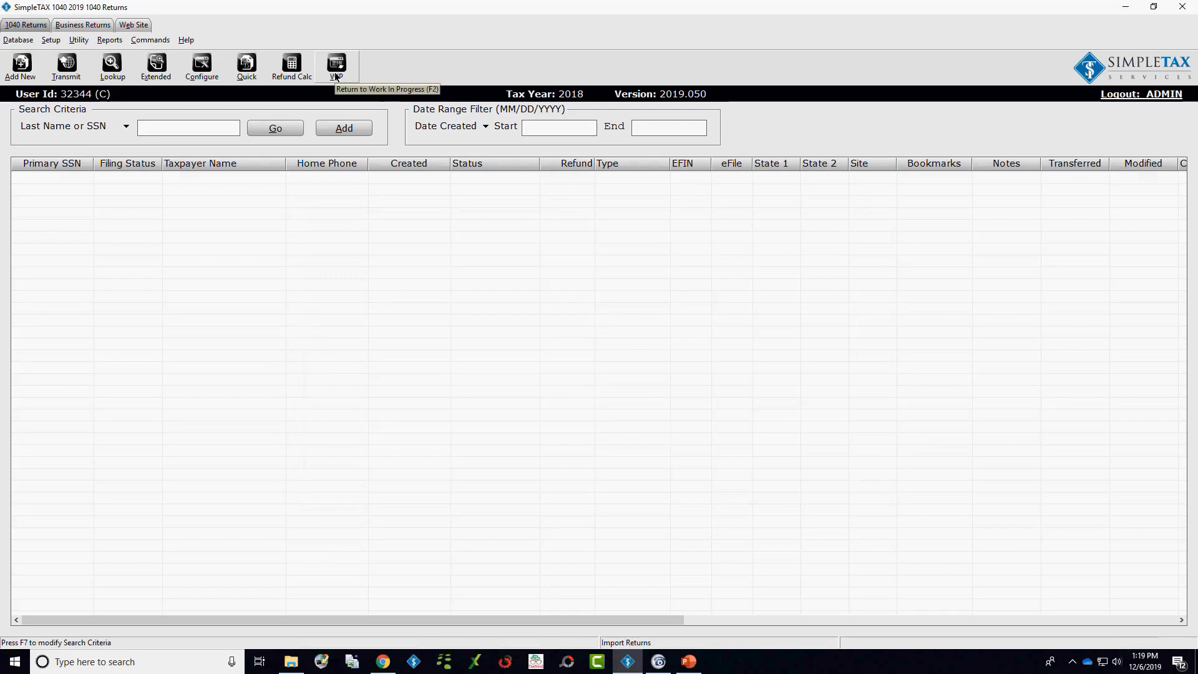
pyautogui.click(336, 73)
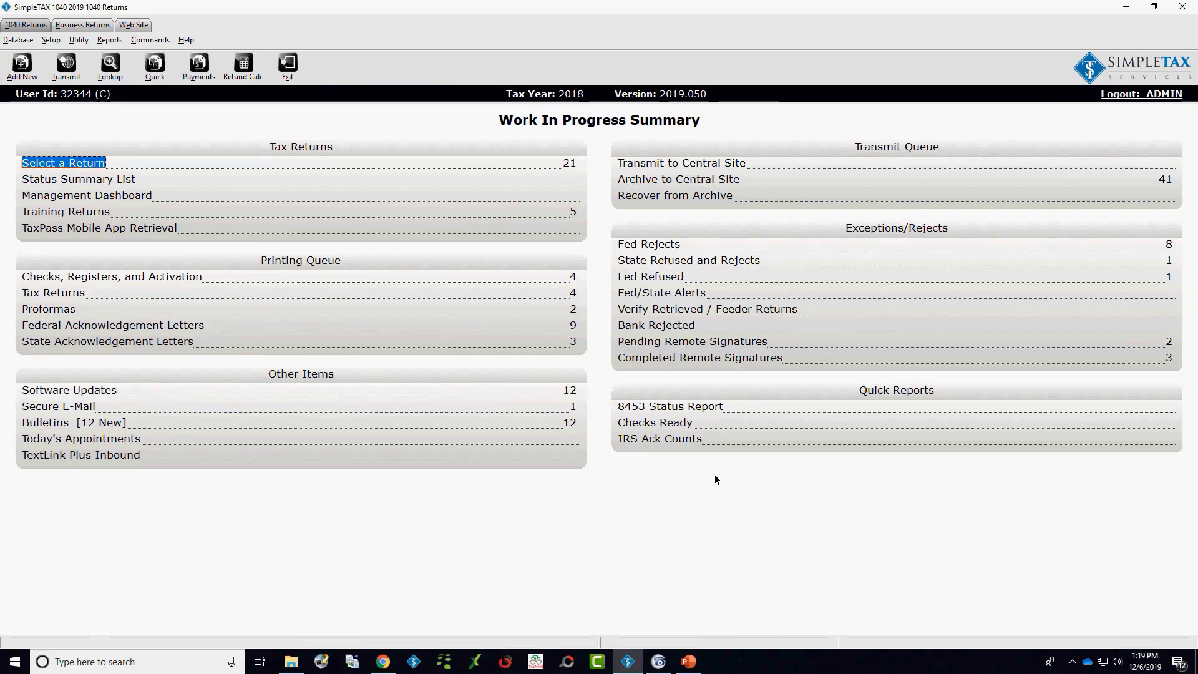
# Step: Minimize SimpleTAX, open Social Media Presentation.pptx from the 2019 Training folder in PowerPoint and start its slide show
pyautogui.click(1125, 7)
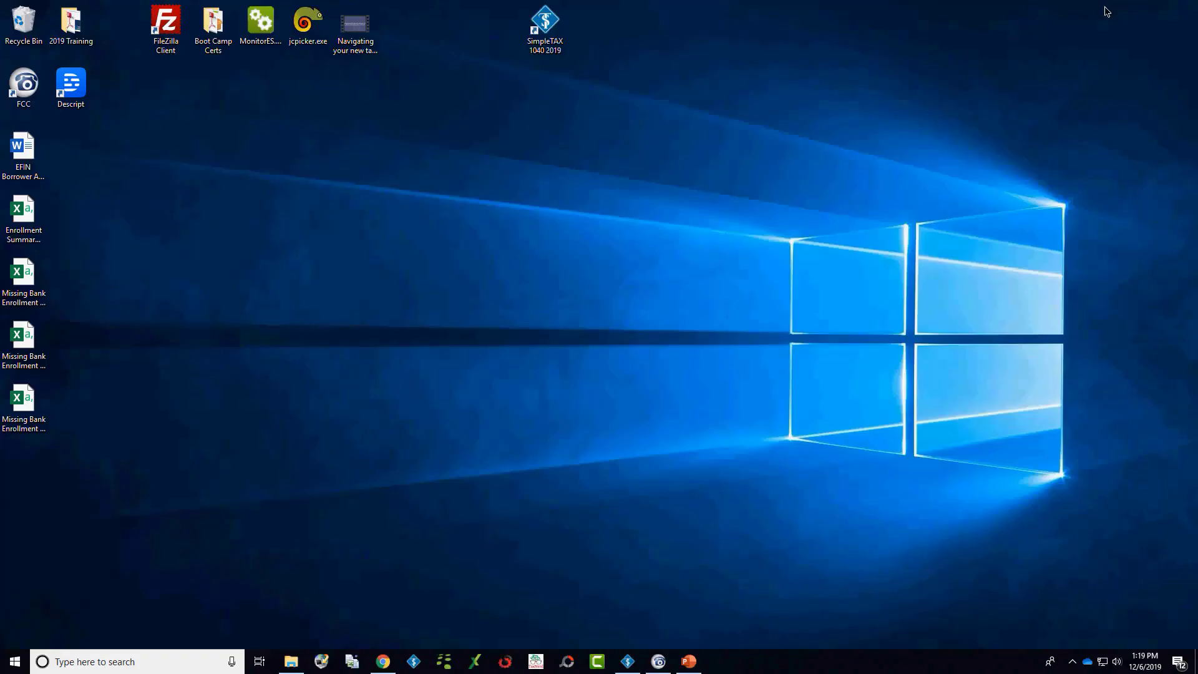
pyautogui.click(292, 661)
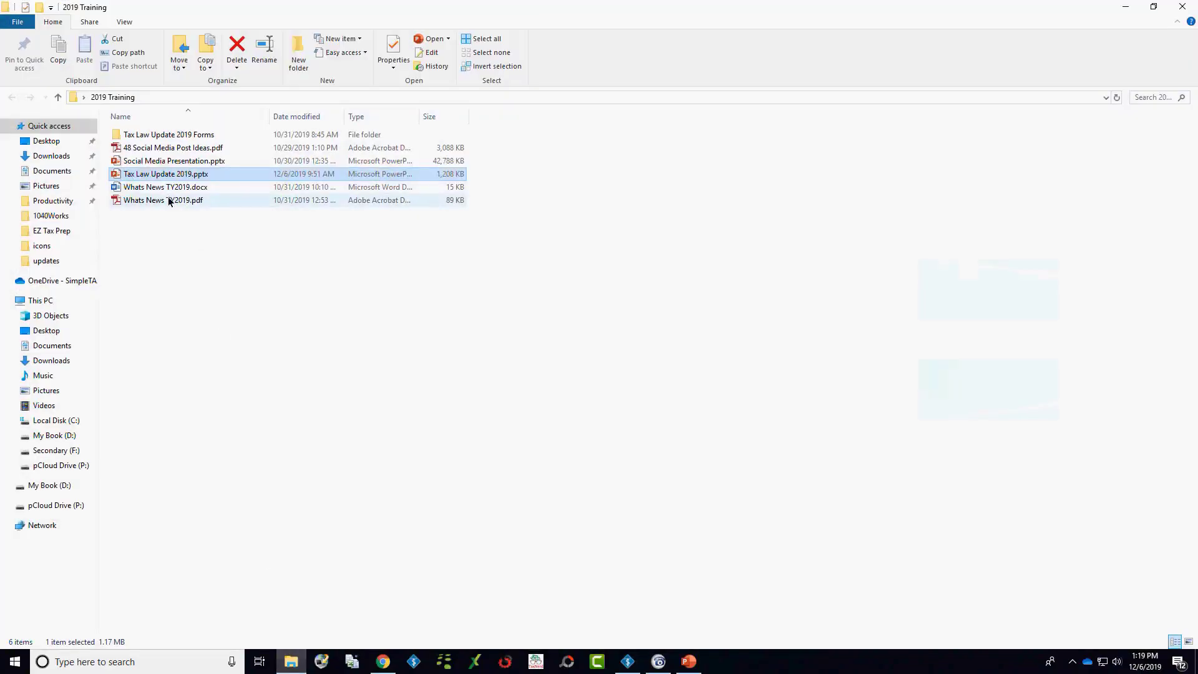
pyautogui.click(164, 162)
pyautogui.doubleClick(164, 161)
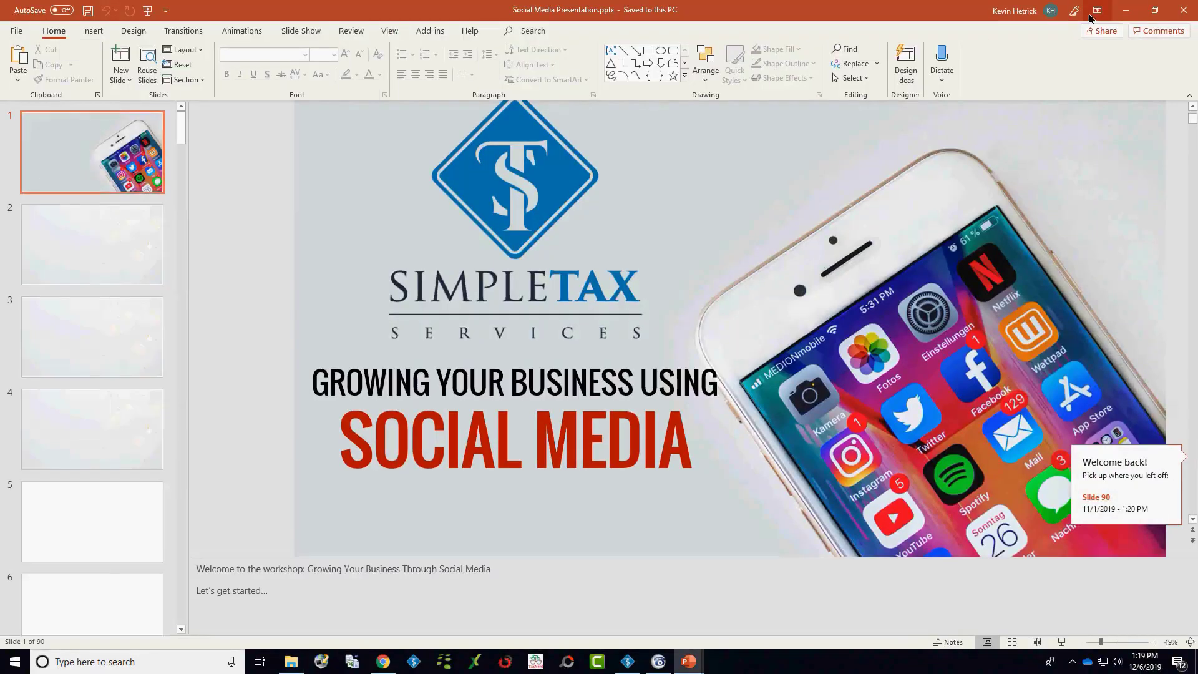
pyautogui.click(148, 10)
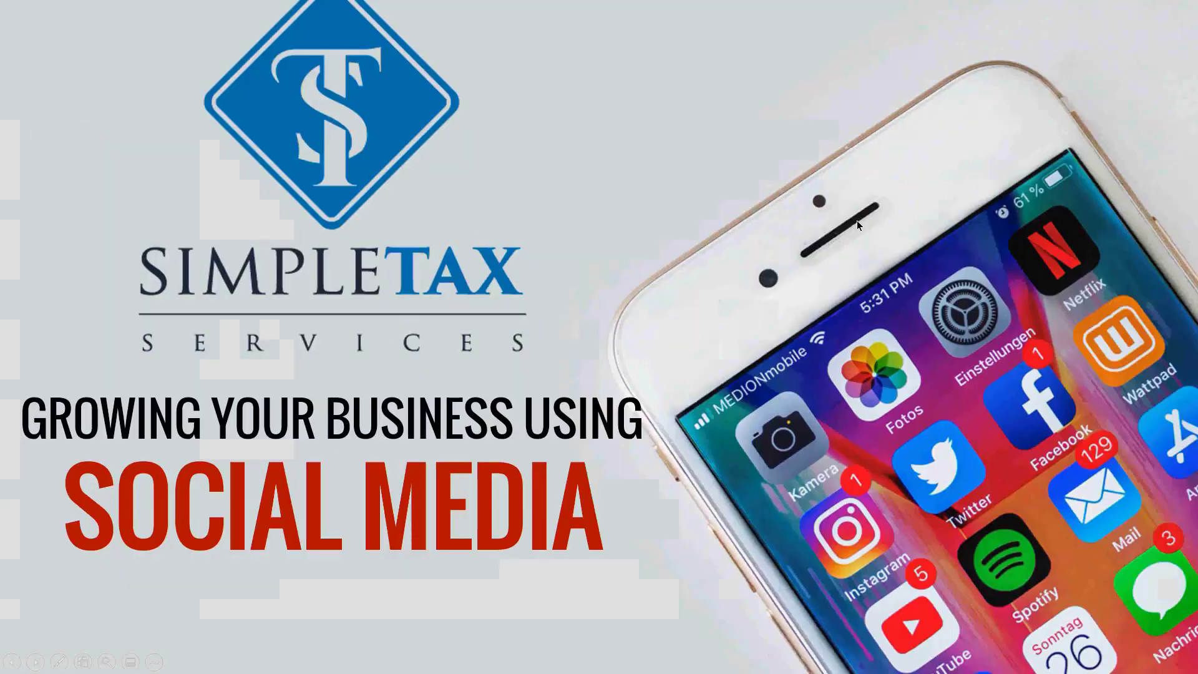